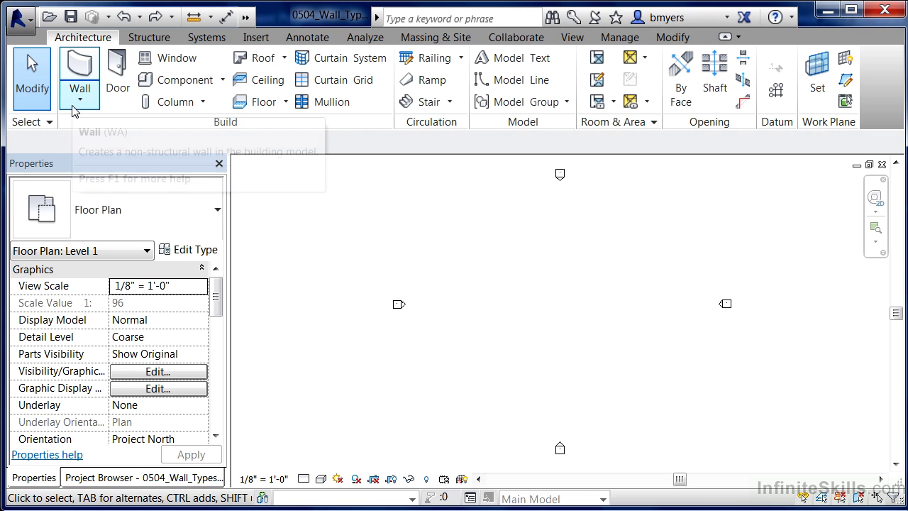
Start an architectural wall and choose the stacked wall type Exterior - Brick Over CMU w Metal Stud
click(80, 99)
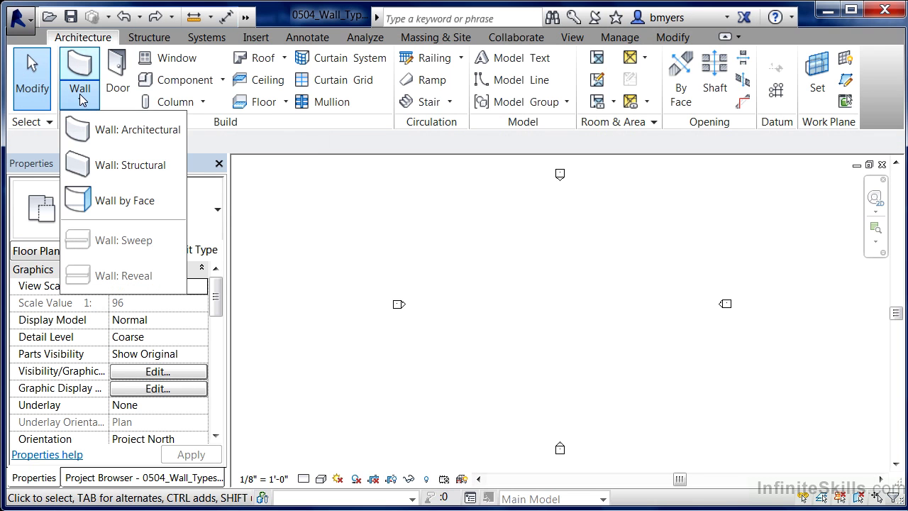
click(119, 135)
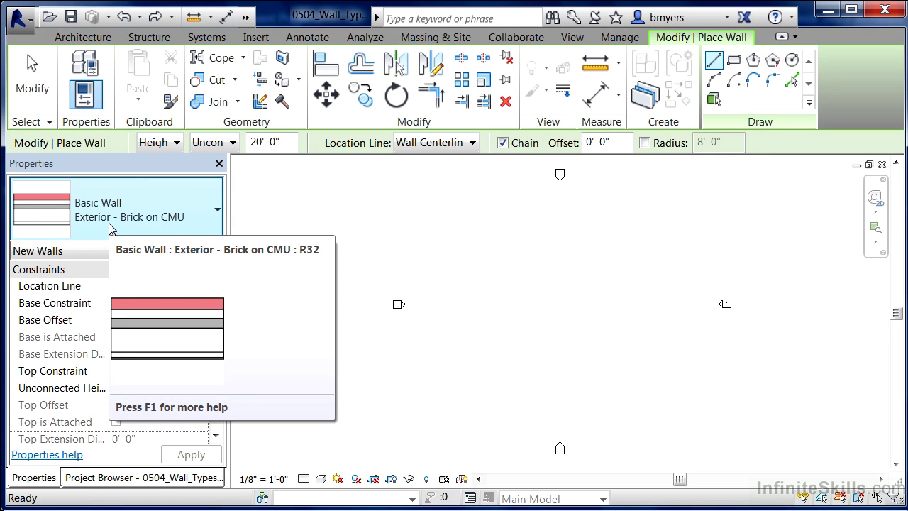
click(60, 219)
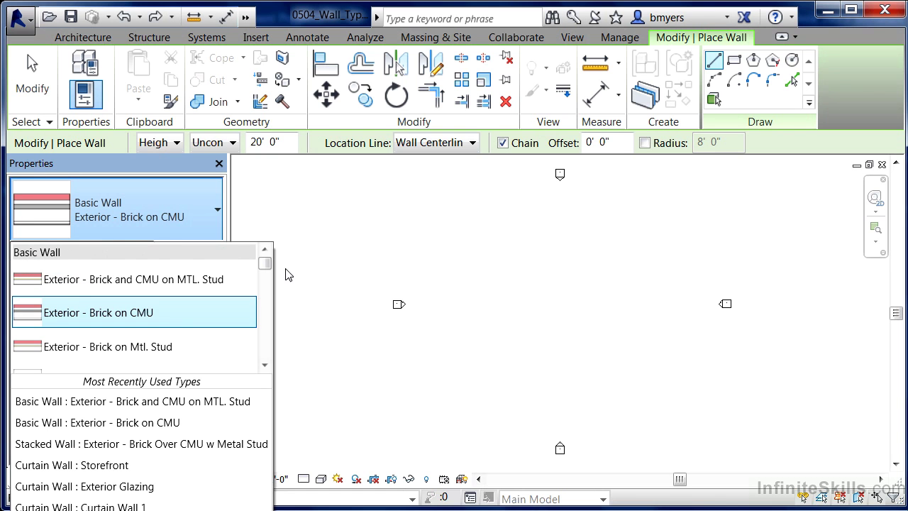
mouse_move(261, 267)
mouse_down()
mouse_move(267, 311)
mouse_move(265, 260)
mouse_up()
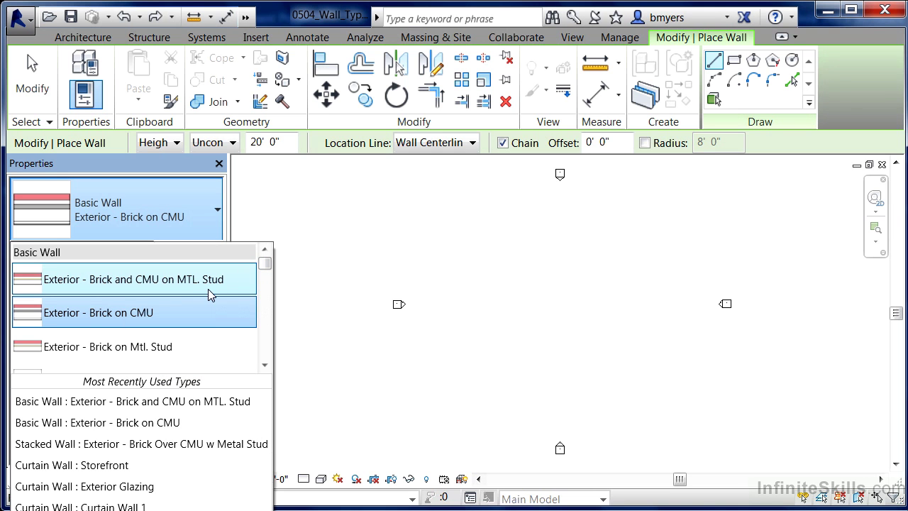
drag(264, 265, 266, 297)
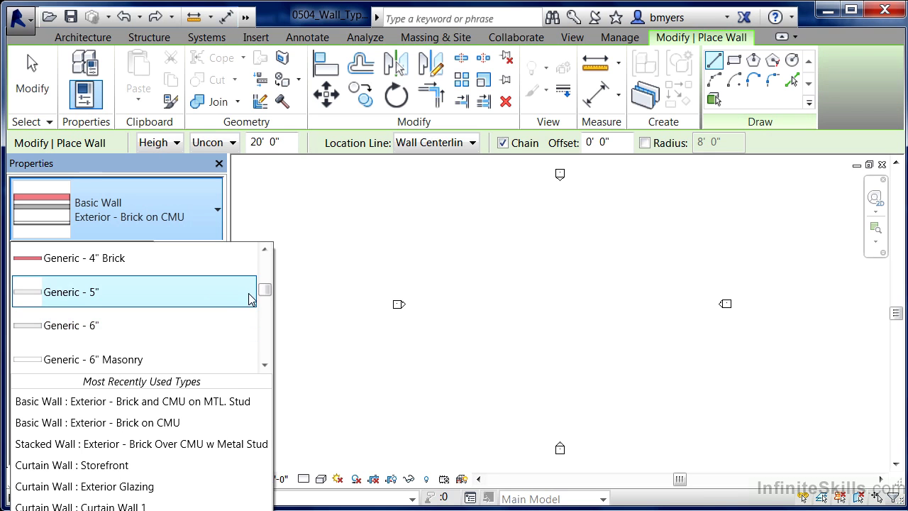
drag(264, 290, 263, 345)
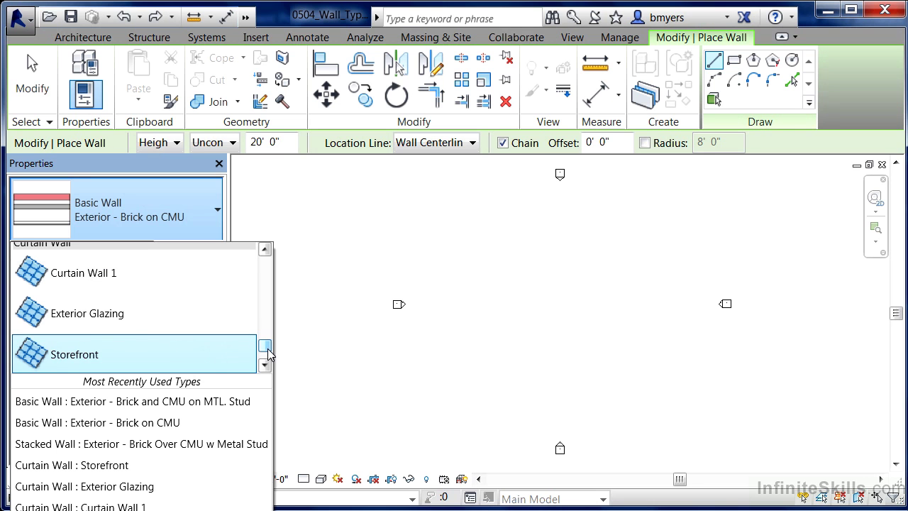
drag(267, 346, 263, 367)
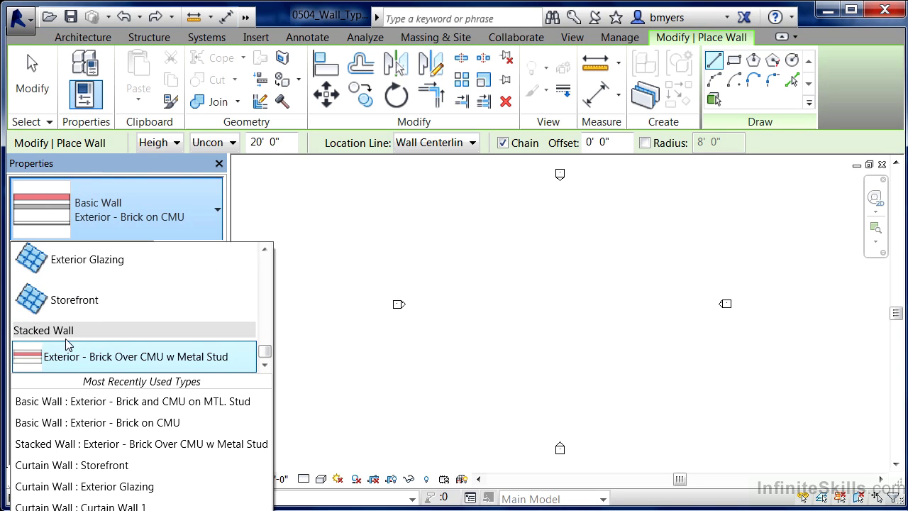
mouse_move(111, 364)
mouse_move(49, 362)
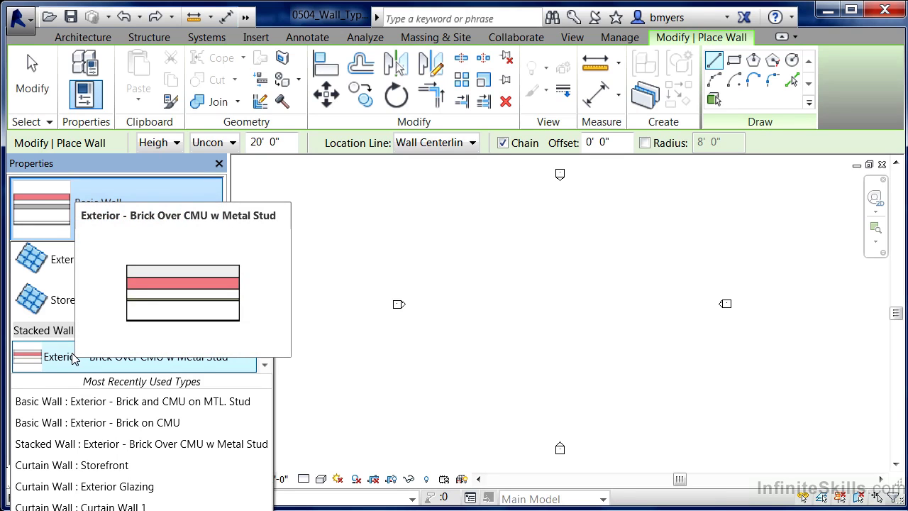
drag(264, 345, 266, 376)
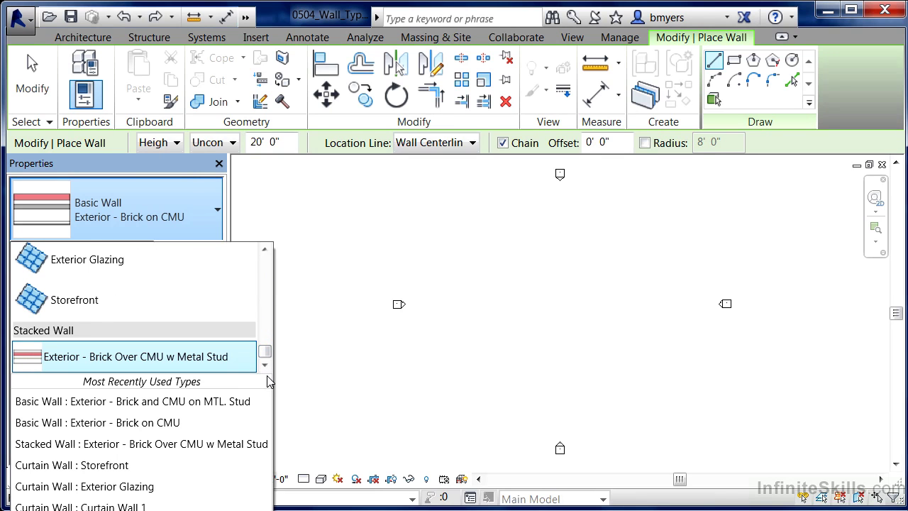
mouse_move(84, 360)
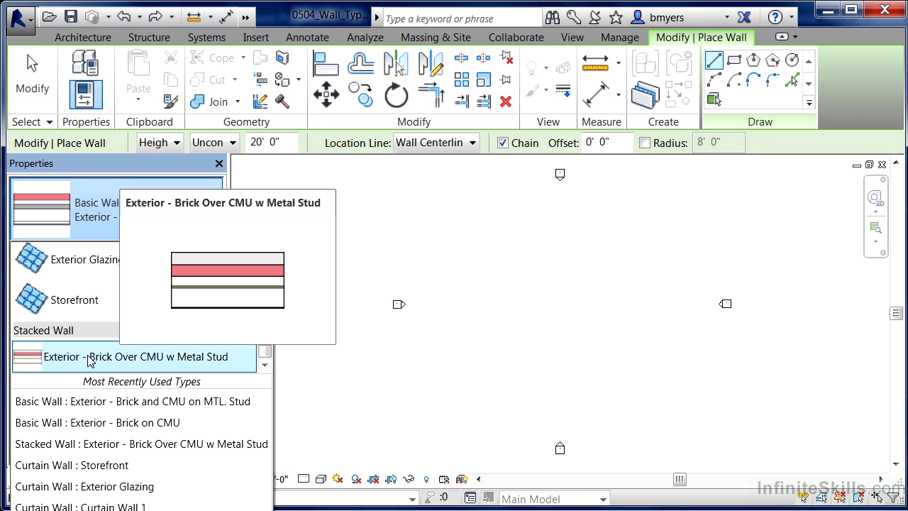
click(88, 358)
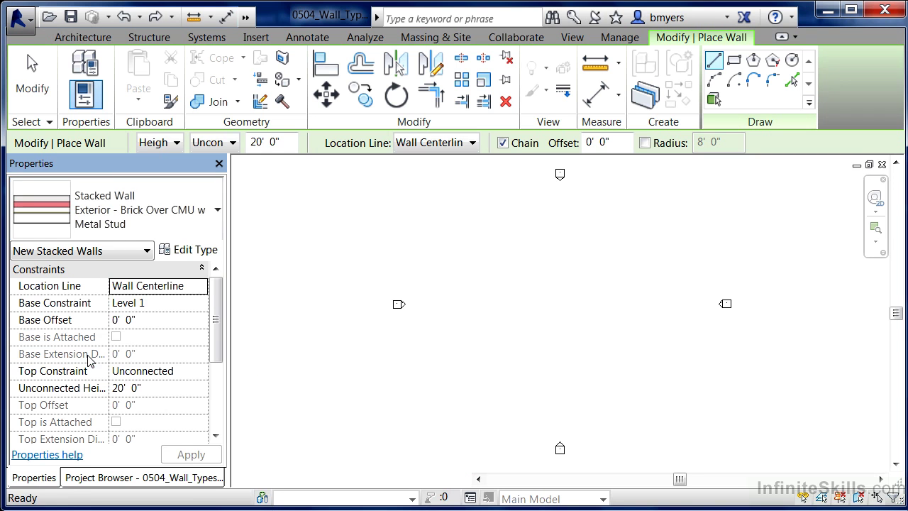
Draw one horizontal stacked wall in the upper middle of the Level 1 plan, between the elevation markers, and end the wall command
click(488, 252)
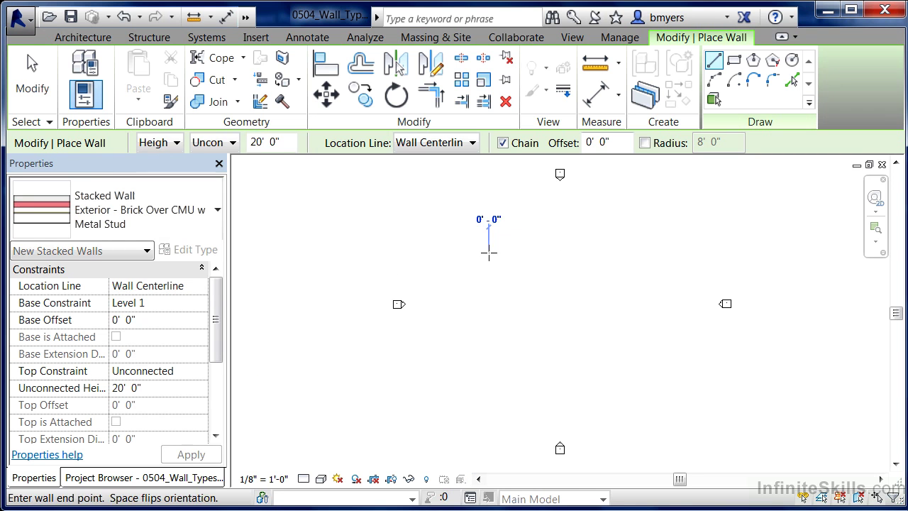
click(583, 252)
key(Escape)
key(Escape)
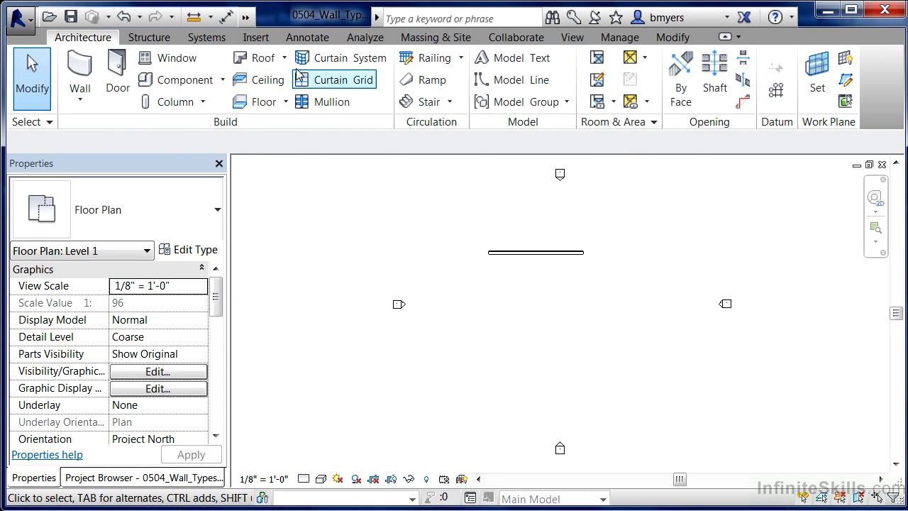
Open the default 3D view and examine the brick and CMU portions at the stacked wall's lower corner
click(245, 18)
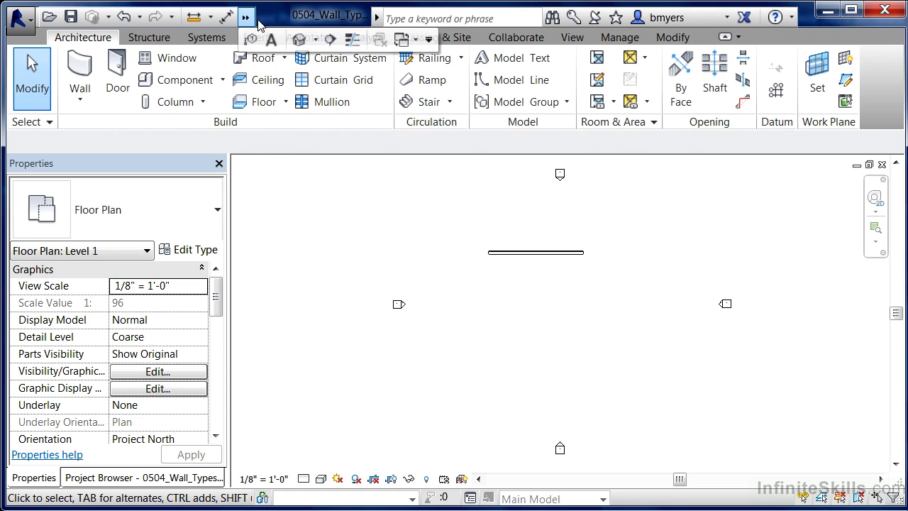
click(297, 41)
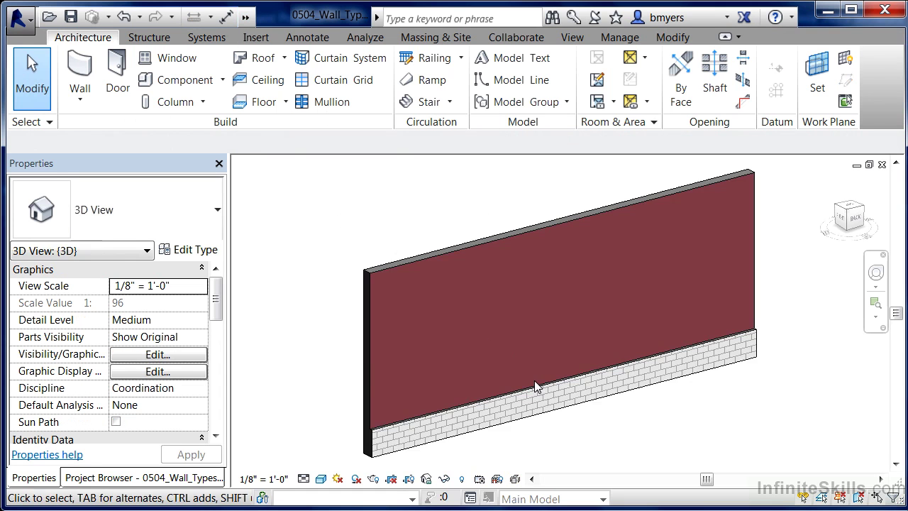
scroll(341, 470, up, 5)
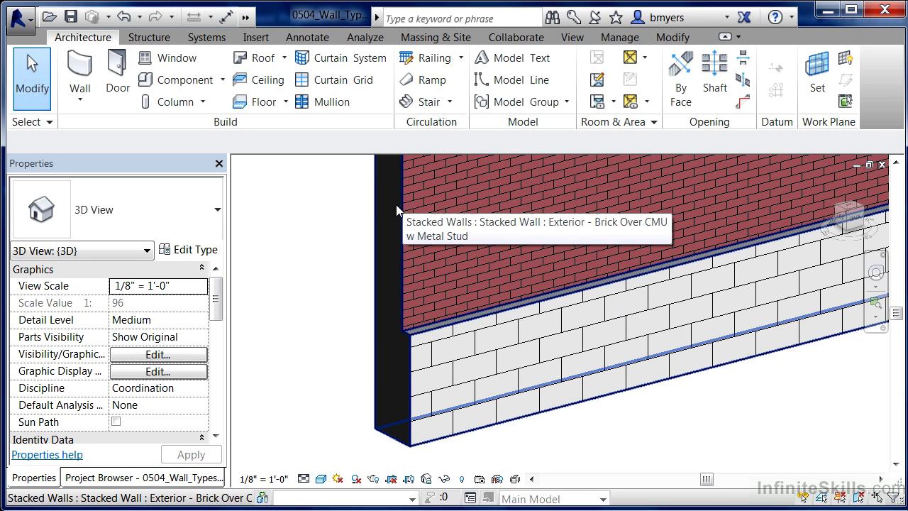
Start another architectural wall and choose the curtain wall type Storefront
click(80, 98)
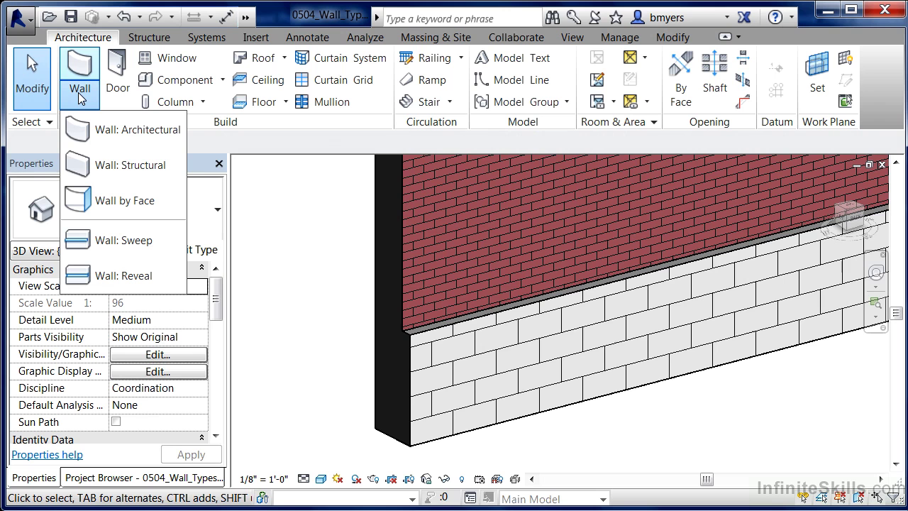
click(149, 134)
click(206, 209)
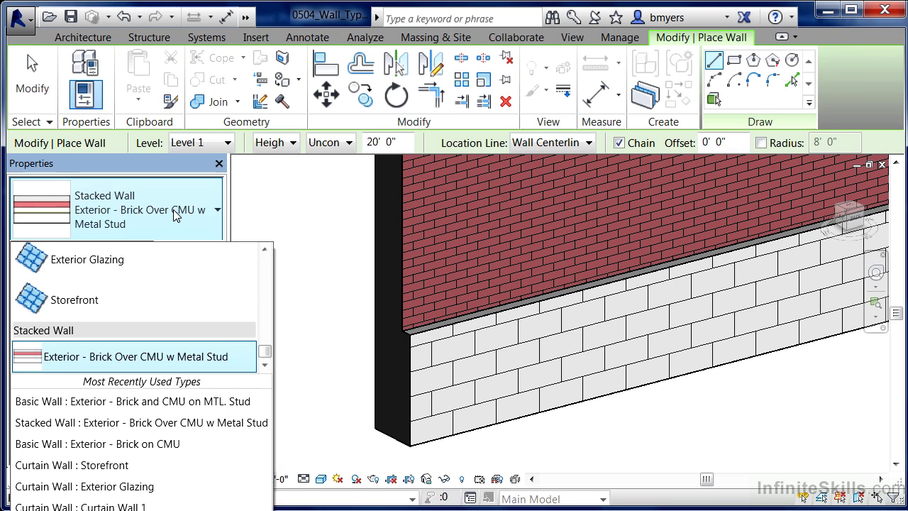
click(264, 249)
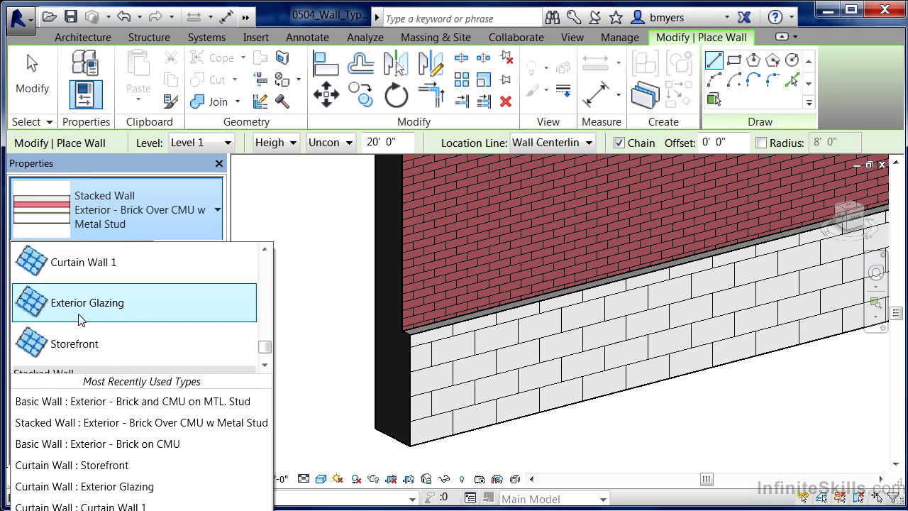
drag(60, 348, 62, 354)
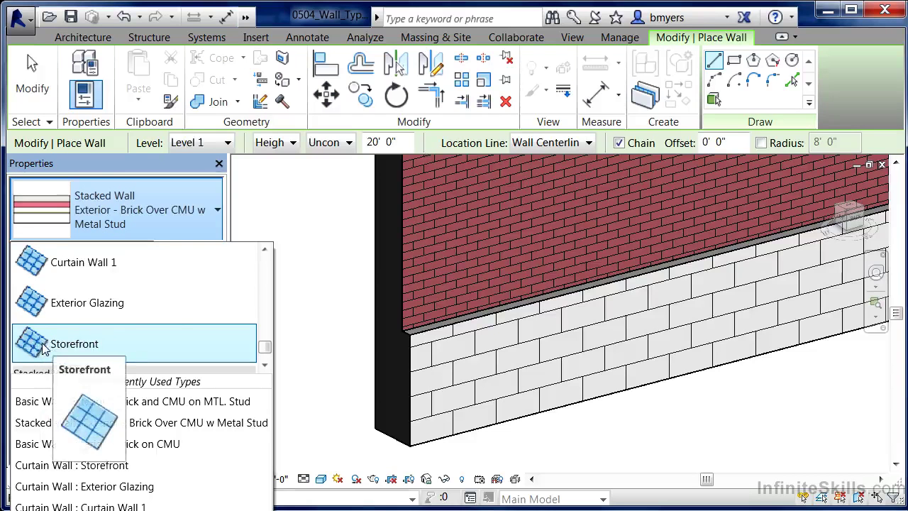
click(47, 346)
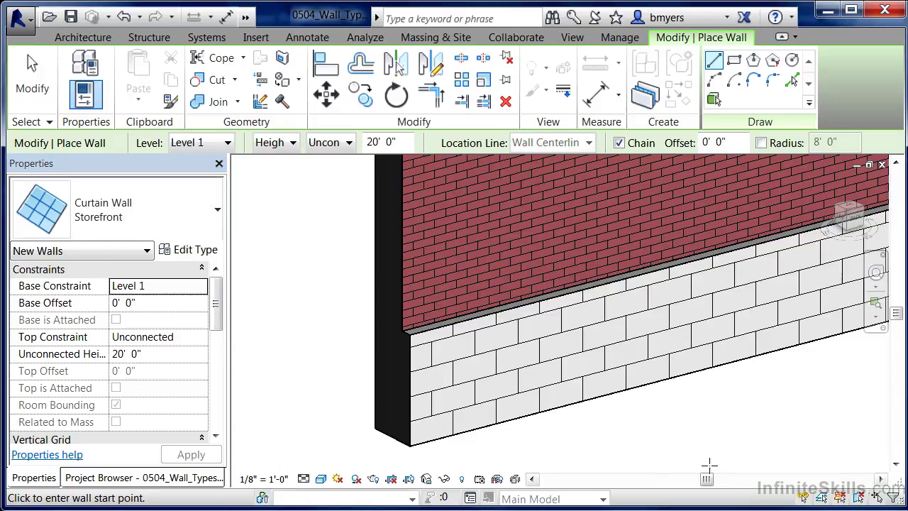
Draw a Storefront curtain wall about 6' 8" long in front of and parallel to the stacked wall
click(675, 437)
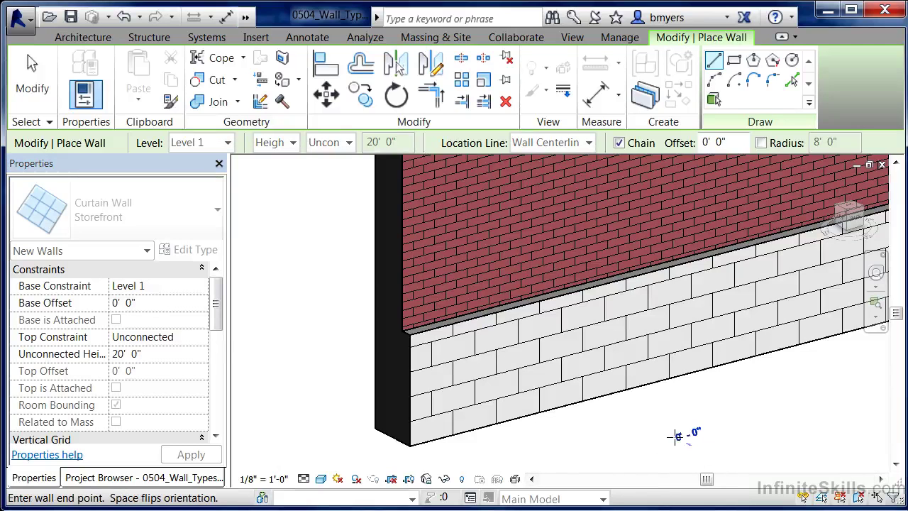
click(883, 378)
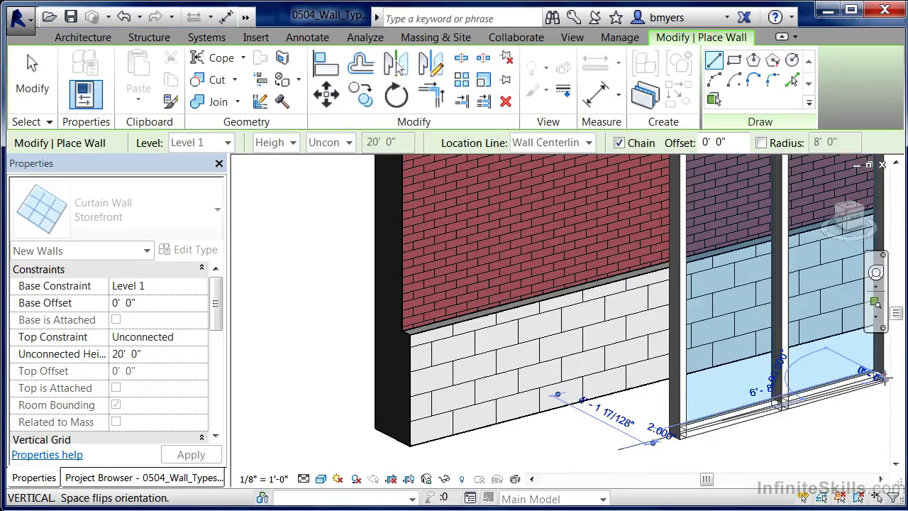
key(Escape)
key(Escape)
scroll(737, 421, down, 5)
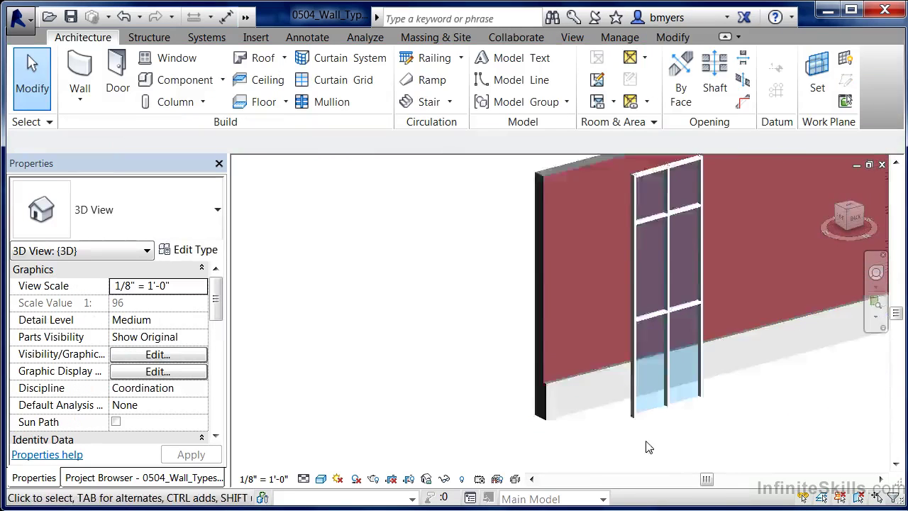
scroll(716, 377, up, 1)
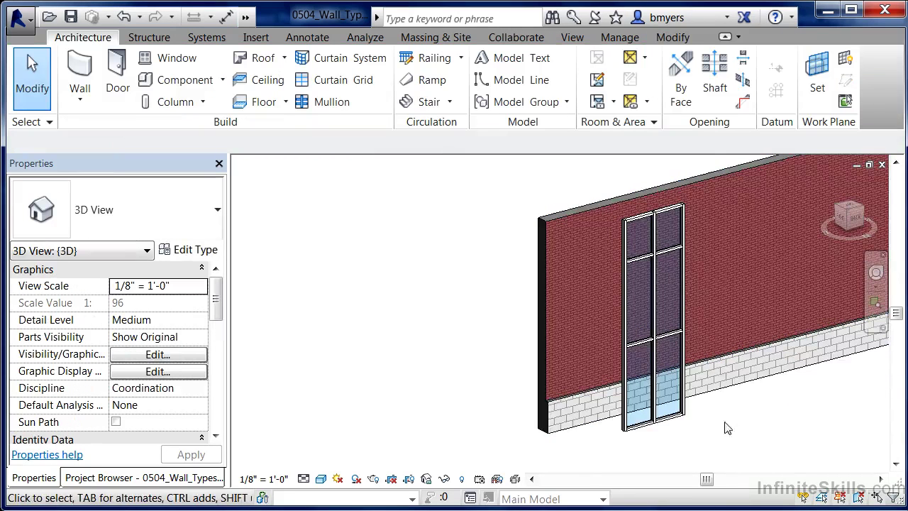
scroll(681, 316, up, 1)
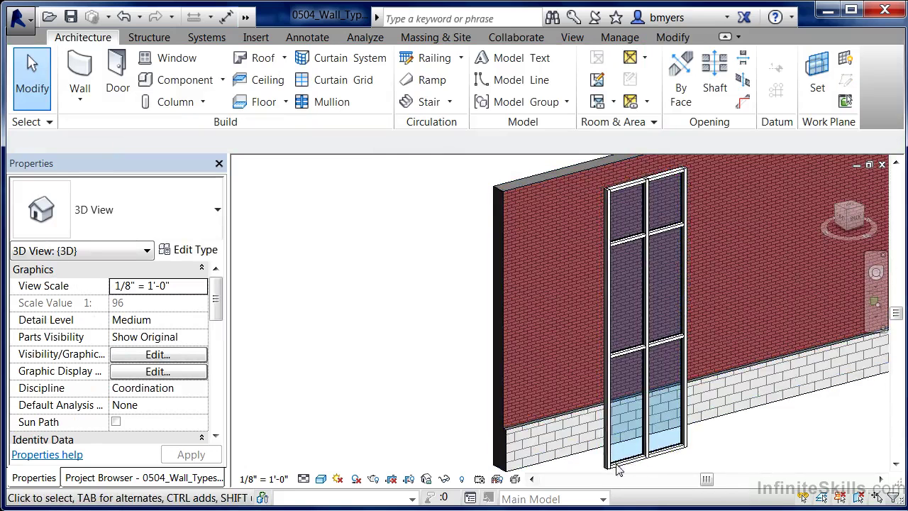
scroll(283, 351, up, 1)
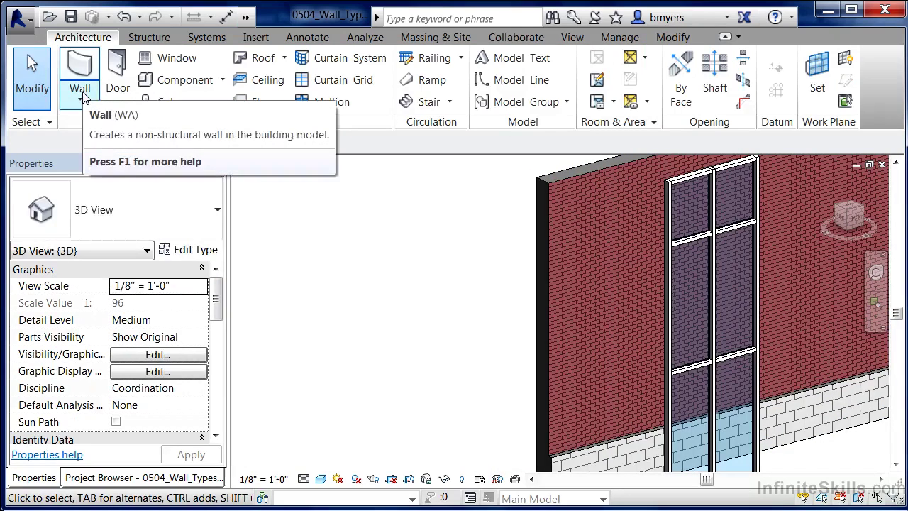
Start another architectural wall and choose the basic wall type Exterior - Brick on CMU
click(83, 98)
click(121, 130)
click(204, 198)
drag(265, 357, 275, 273)
mouse_move(119, 264)
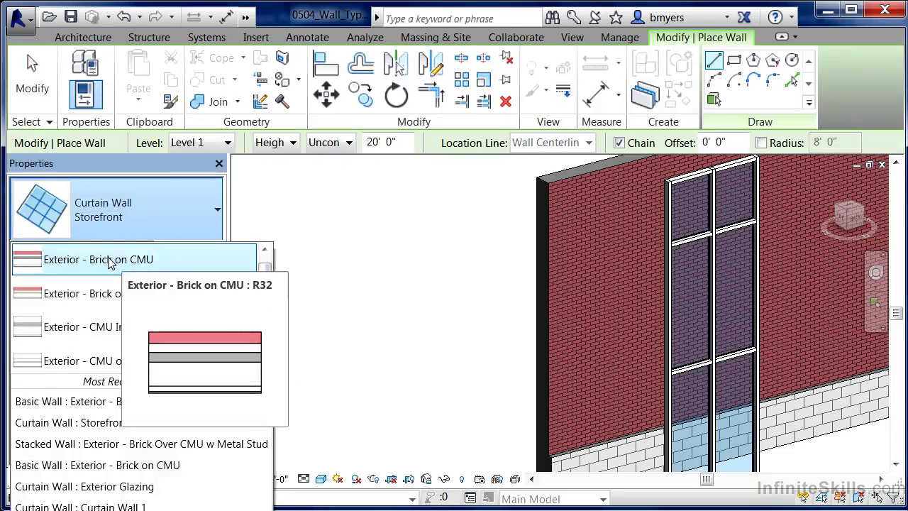
click(83, 260)
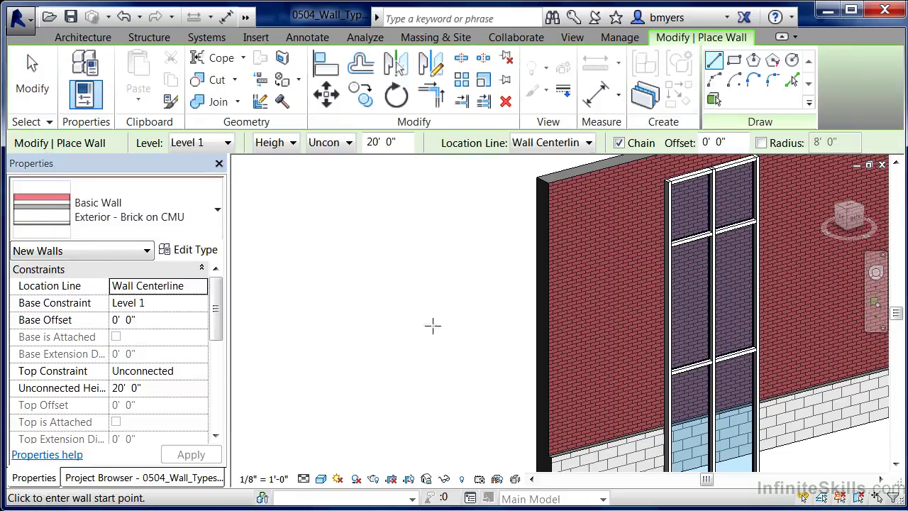
Draw an Exterior - Brick on CMU wall about 17' 9" long in the open space beyond the stacked wall's near end
click(305, 408)
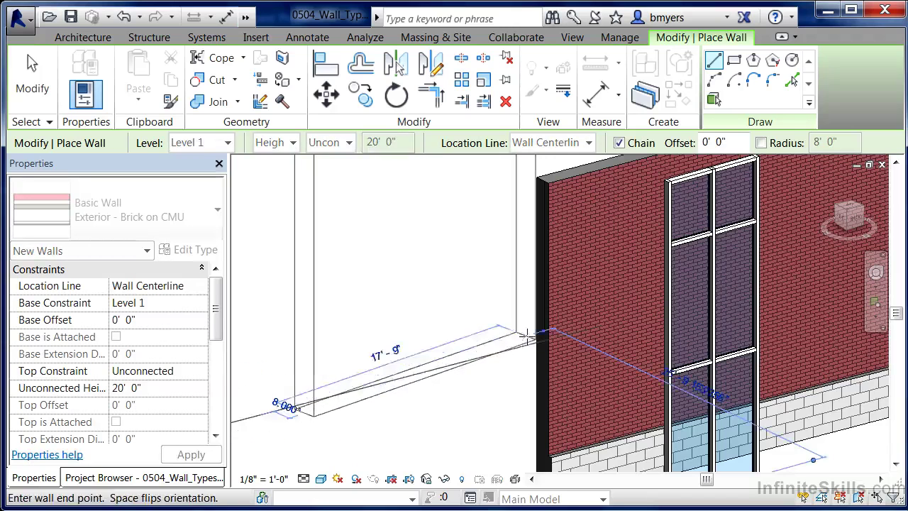
click(526, 336)
key(Escape)
key(Escape)
scroll(516, 381, down, 3)
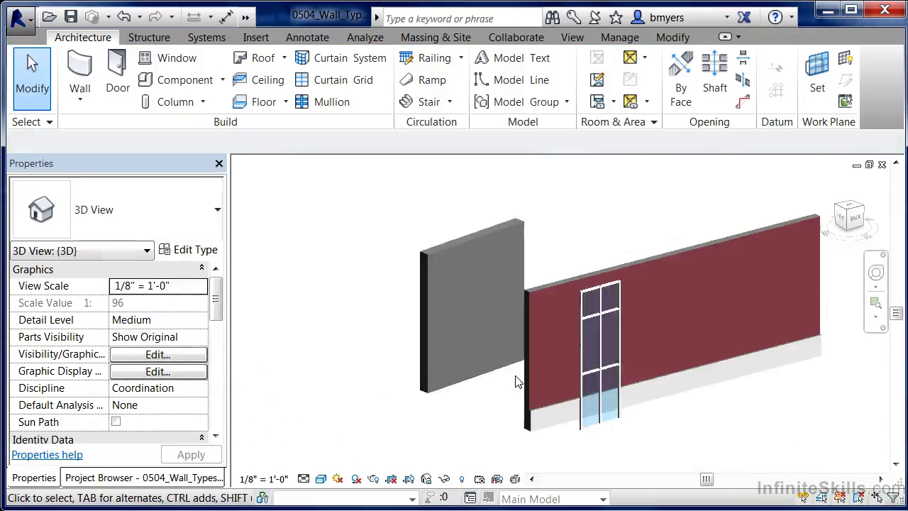
scroll(413, 337, up, 2)
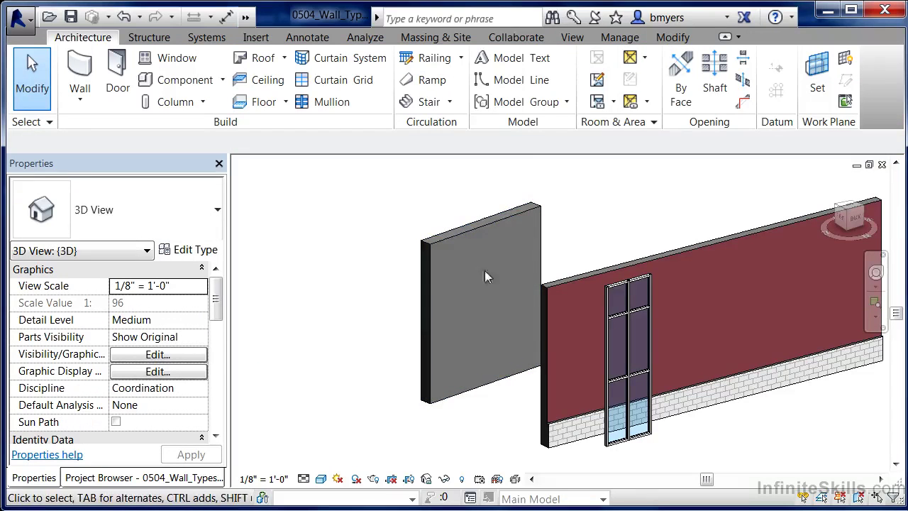
Turn the 3D model around to its opposite side and inspect the brick face of the Brick on CMU wall
click(840, 212)
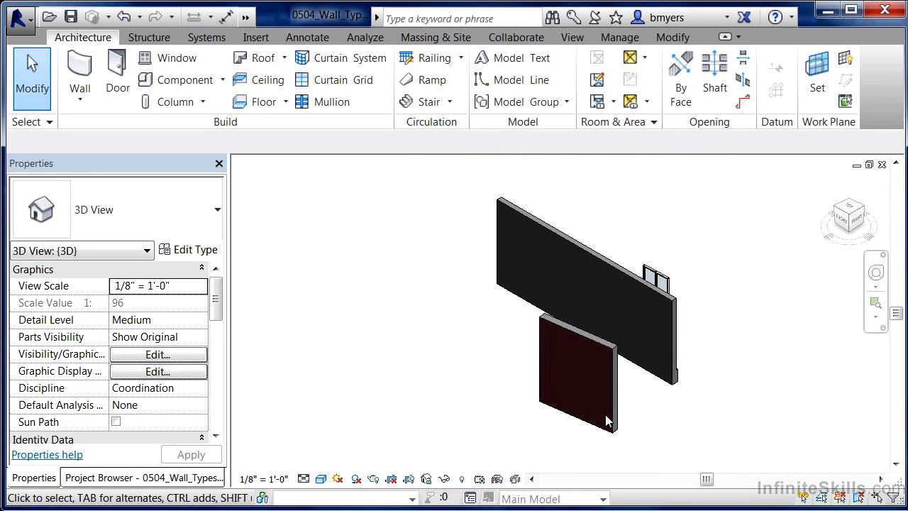
scroll(614, 431, up, 5)
scroll(624, 385, up, 2)
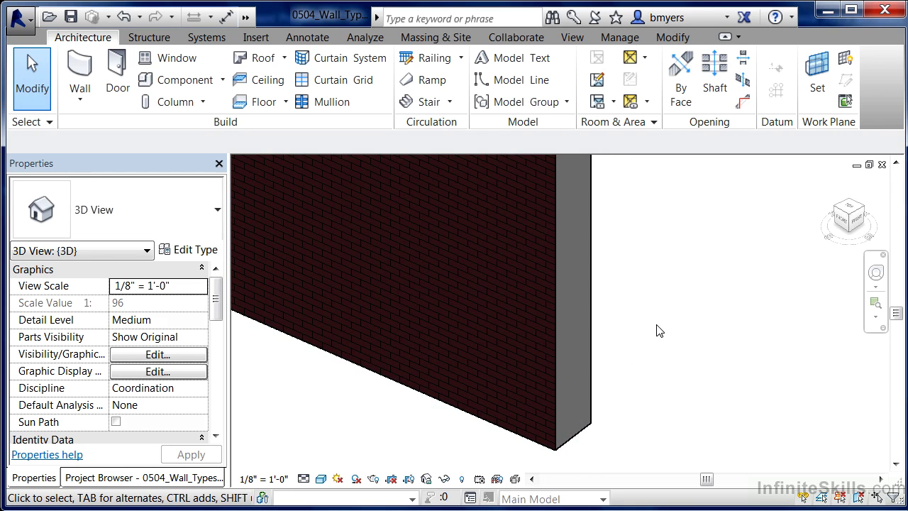
scroll(657, 326, down, 5)
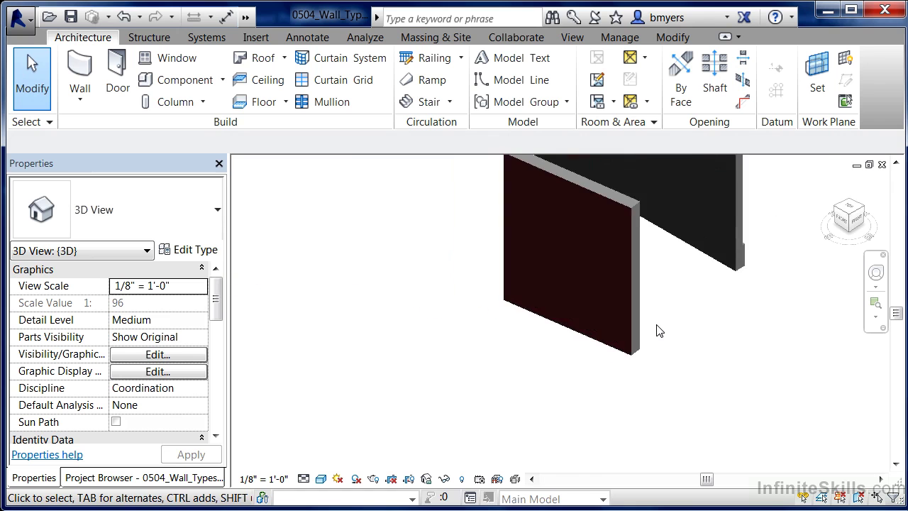
middle_drag(672, 286, 589, 378)
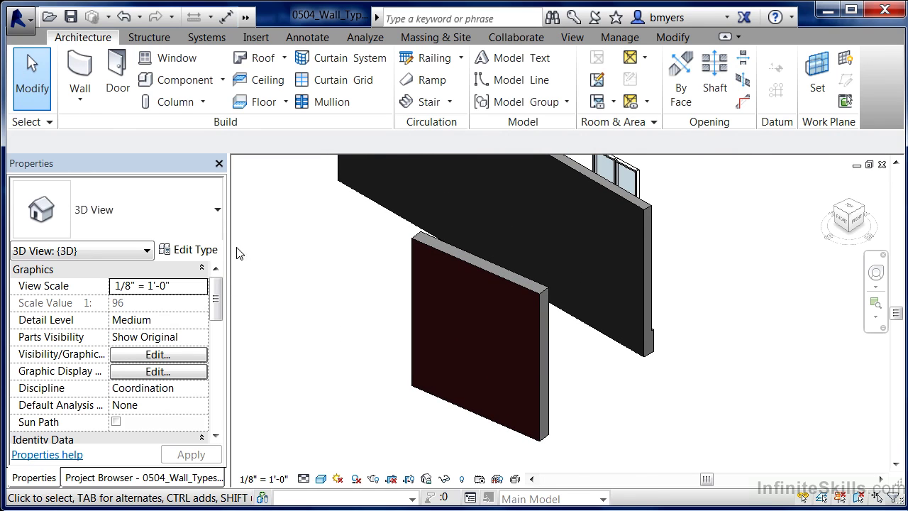
Start an architectural wall and review the available types in the Basic Wall, Curtain Wall and Stacked Wall families
click(78, 96)
click(117, 134)
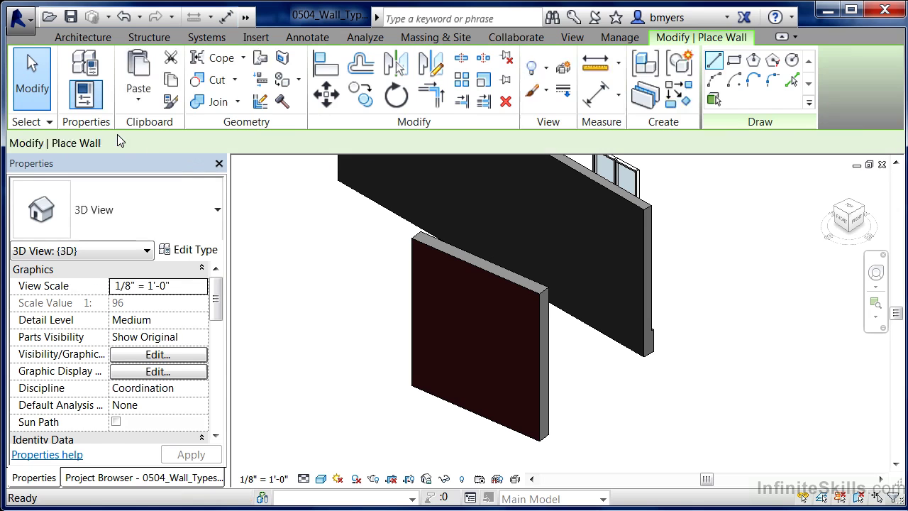
click(217, 226)
drag(270, 268, 270, 257)
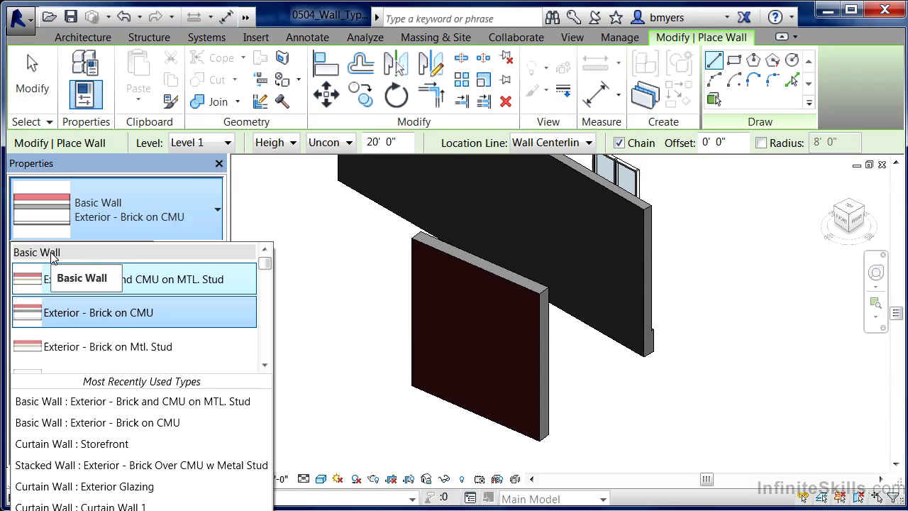
drag(269, 262, 271, 346)
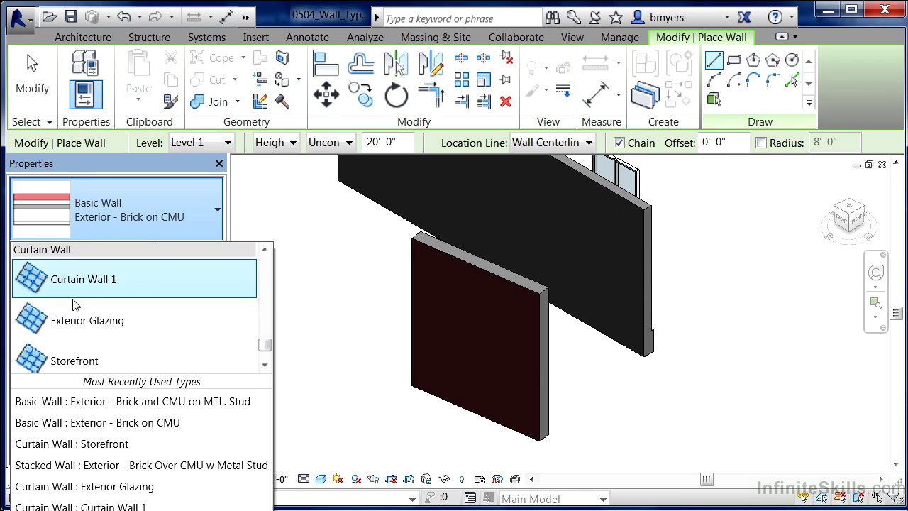
click(267, 370)
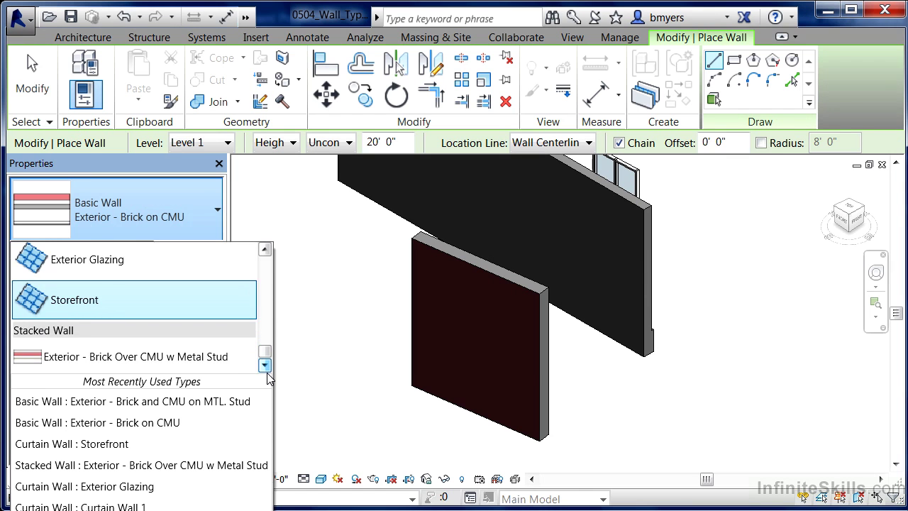